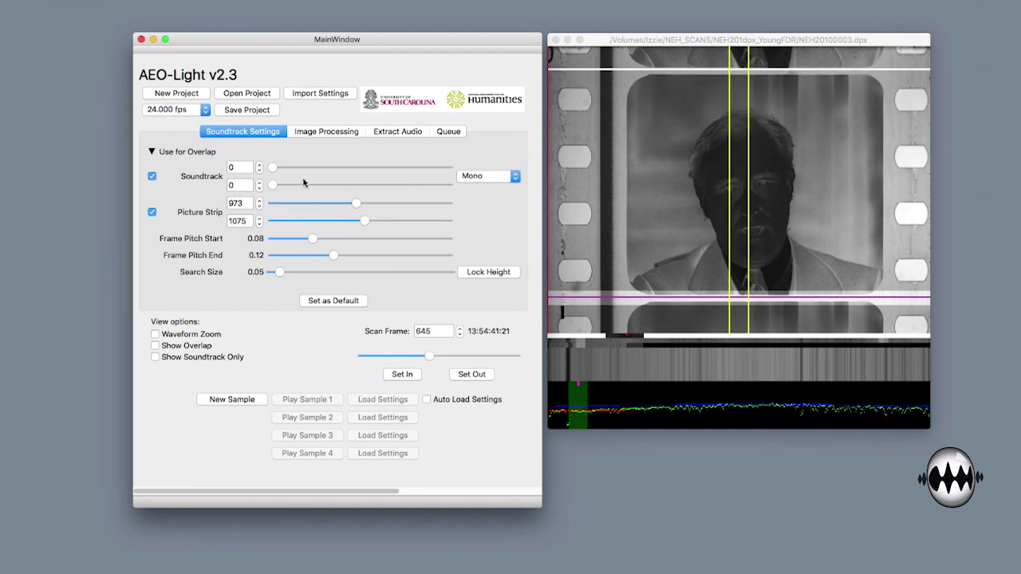
# Drag the soundtrack box edges to frame the variable-area track from 286 to 391.
pyautogui.moveTo(271, 169); pyautogui.dragTo(295, 173)
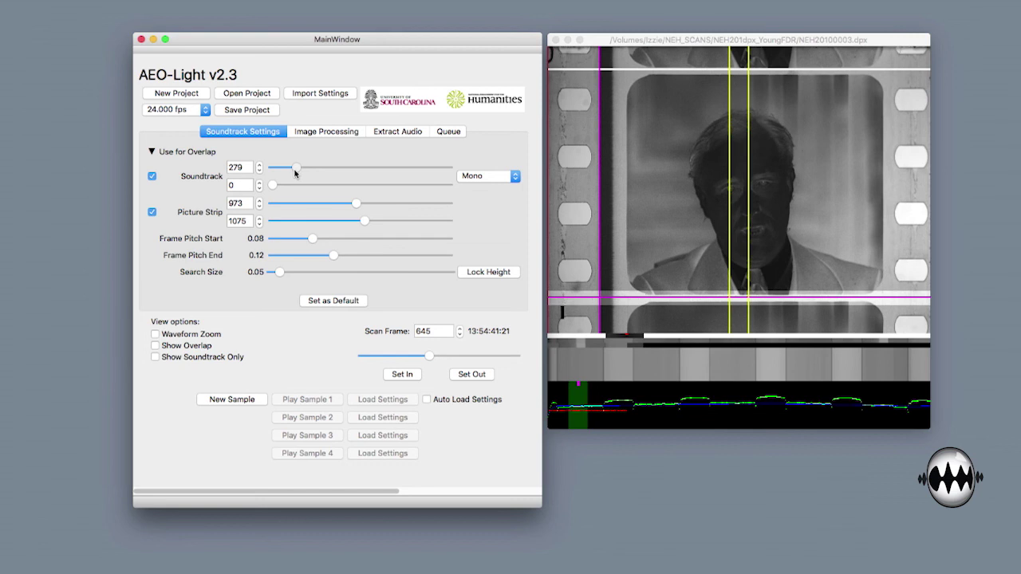
pyautogui.moveTo(295, 172)
pyautogui.mouseDown()
pyautogui.moveTo(279, 185)
pyautogui.moveTo(304, 190)
pyautogui.mouseUp()
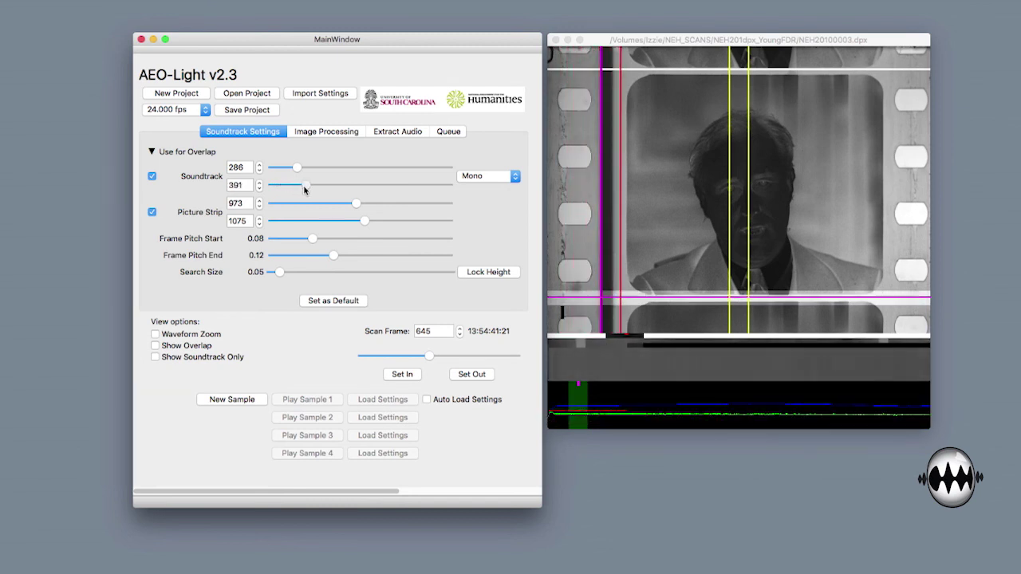
# Step the scan forward from frame 645 to around frame 666, where the audio peaks are louder.
pyautogui.click(460, 328)
pyautogui.click(460, 328)
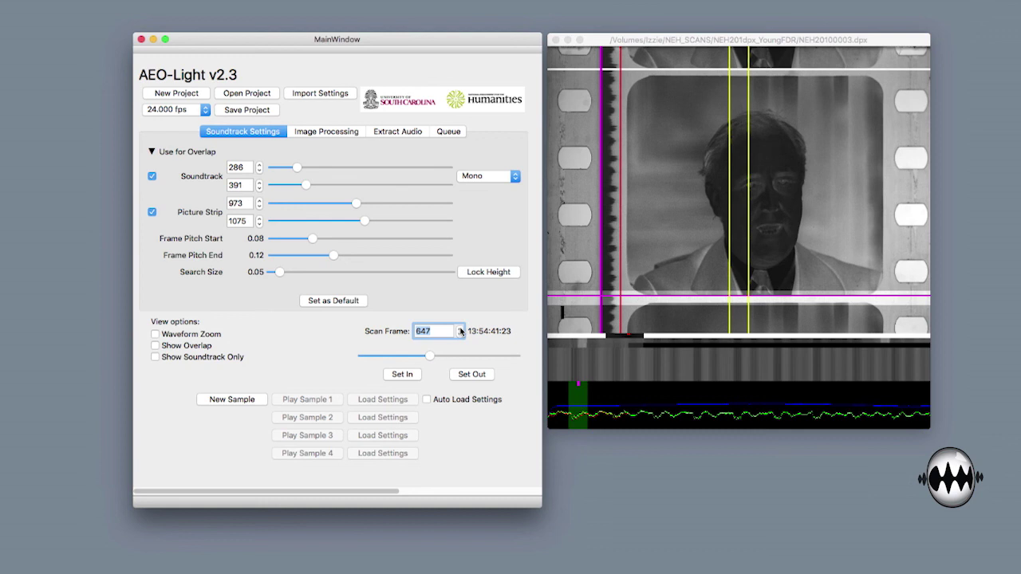
pyautogui.click(460, 327)
pyautogui.click(460, 327)
pyautogui.click(460, 328)
pyautogui.click(460, 327)
pyautogui.click(460, 328)
pyautogui.click(461, 327)
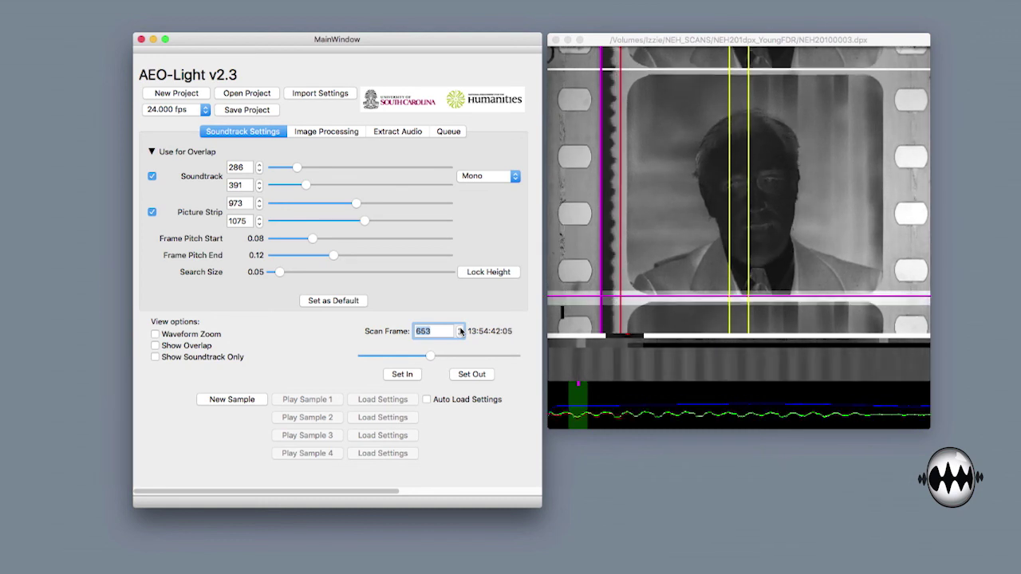
pyautogui.click(461, 328)
pyautogui.click(460, 328)
pyautogui.click(461, 328)
pyautogui.click(460, 328)
pyautogui.click(460, 328)
pyautogui.click(460, 328)
pyautogui.click(460, 328)
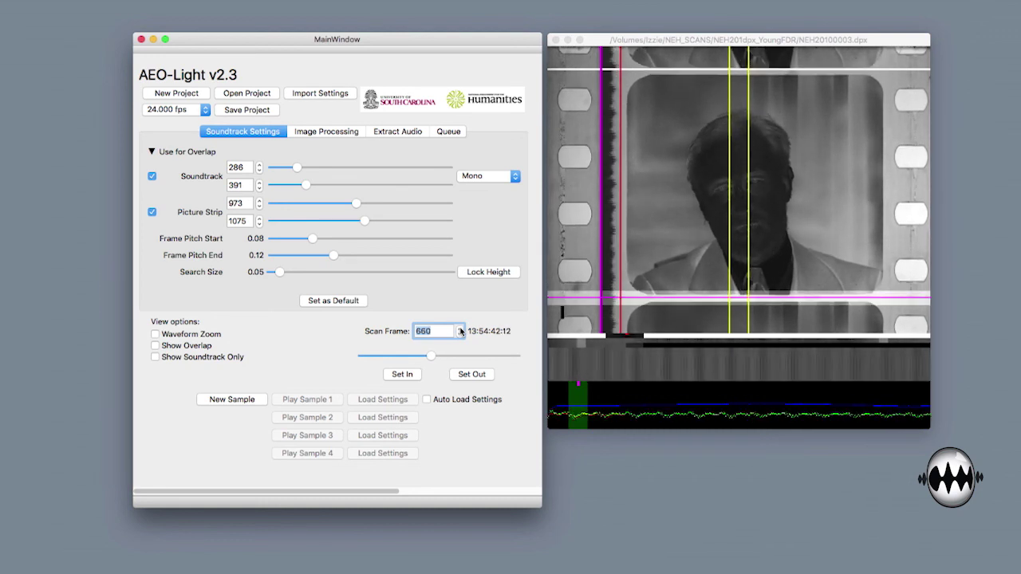
pyautogui.click(461, 328)
pyautogui.click(461, 328)
pyautogui.click(460, 327)
pyautogui.click(460, 327)
pyautogui.click(460, 327)
pyautogui.click(460, 328)
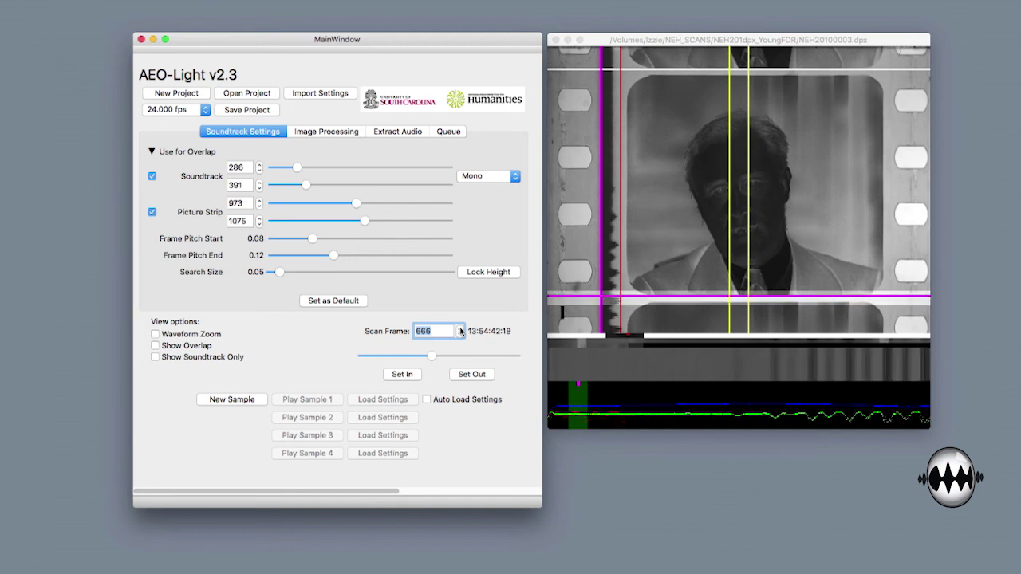
pyautogui.click(460, 328)
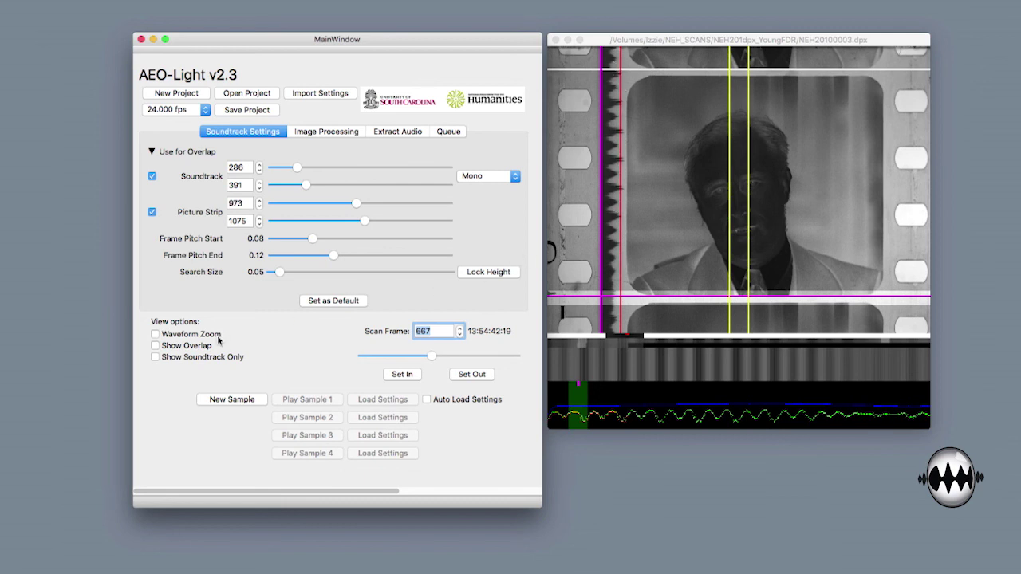
# Preview only the soundtrack and raise its right bound from 391 toward 418.
pyautogui.click(155, 358)
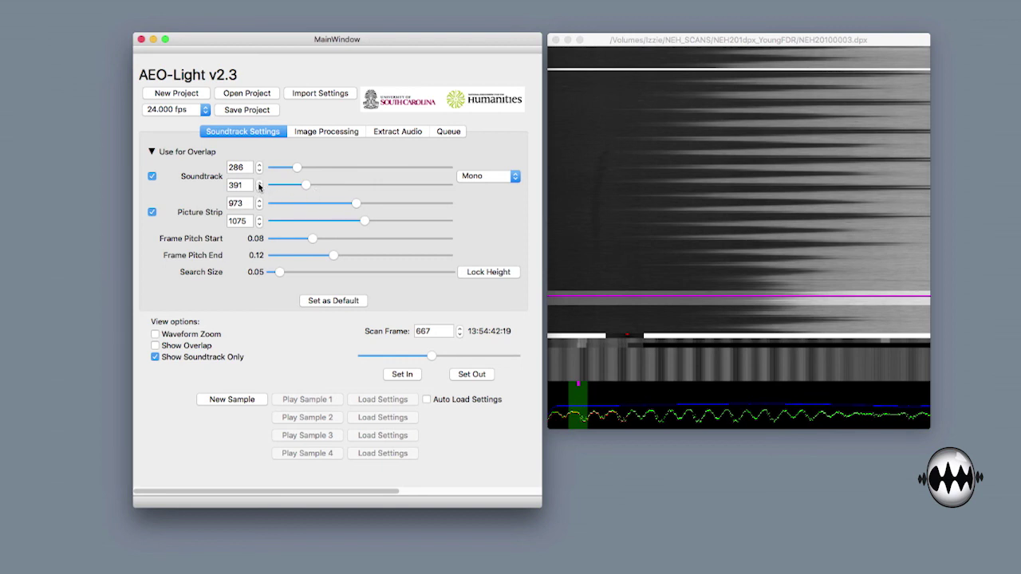
pyautogui.click(260, 184)
pyautogui.click(259, 181)
pyautogui.click(259, 182)
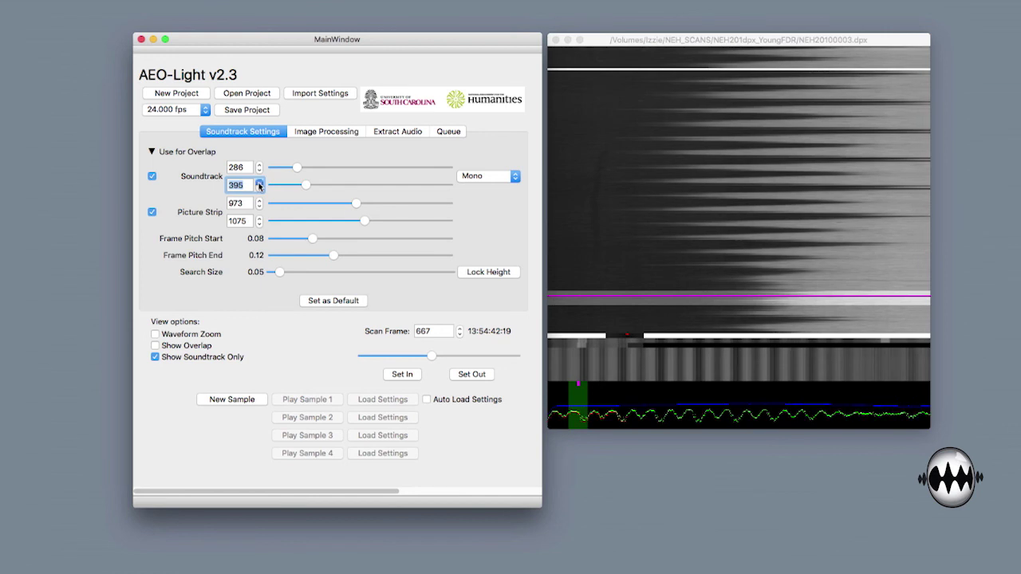
pyautogui.click(259, 182)
pyautogui.click(259, 182)
pyautogui.click(260, 182)
pyautogui.click(259, 182)
pyautogui.click(260, 182)
pyautogui.click(260, 182)
pyautogui.click(259, 182)
pyautogui.click(259, 181)
pyautogui.click(259, 182)
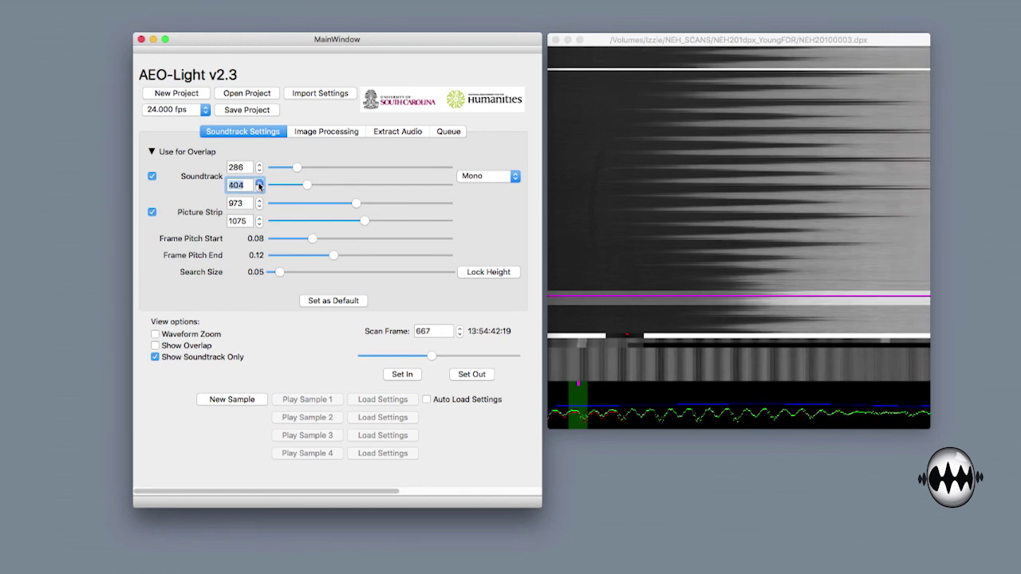
pyautogui.click(259, 182)
pyautogui.click(259, 182)
pyautogui.click(259, 182)
pyautogui.click(259, 182)
pyautogui.click(259, 182)
pyautogui.click(259, 182)
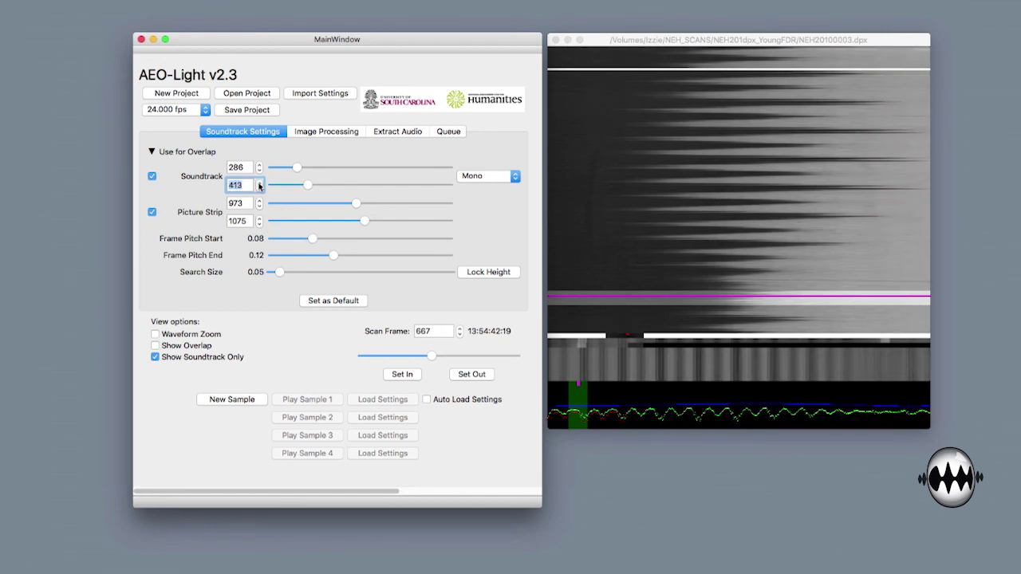
pyautogui.click(259, 182)
pyautogui.click(259, 182)
pyautogui.click(259, 182)
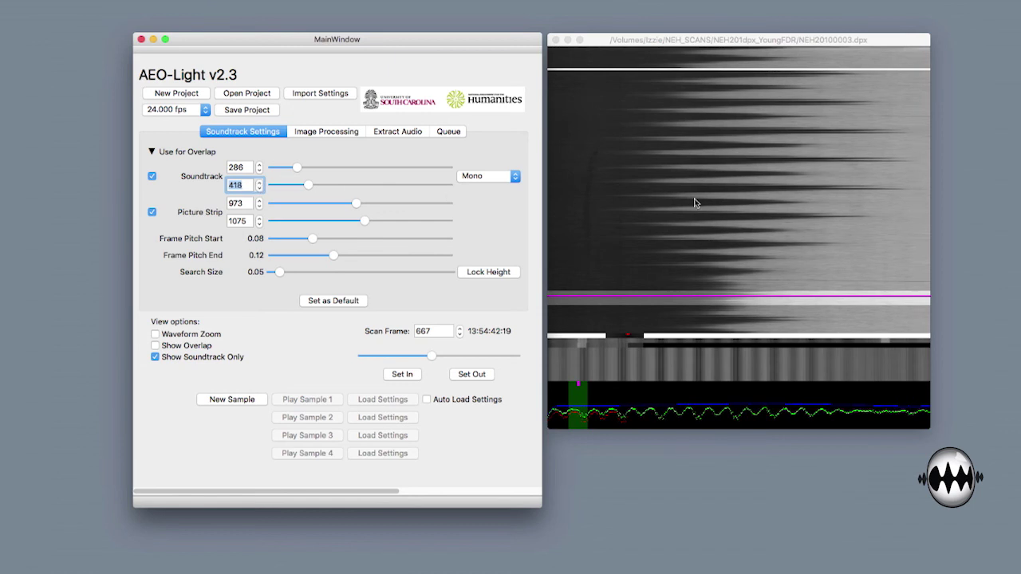
# Advance the scan to frame 680 in full-frame view, then show the soundtrack-only preview again.
pyautogui.click(155, 356)
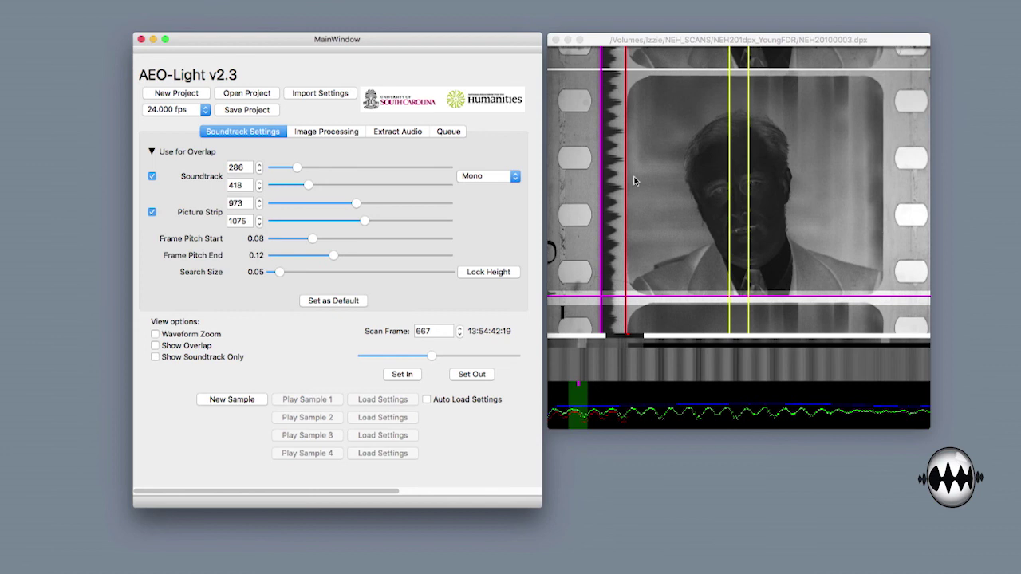
pyautogui.click(460, 329)
pyautogui.doubleClick(460, 329)
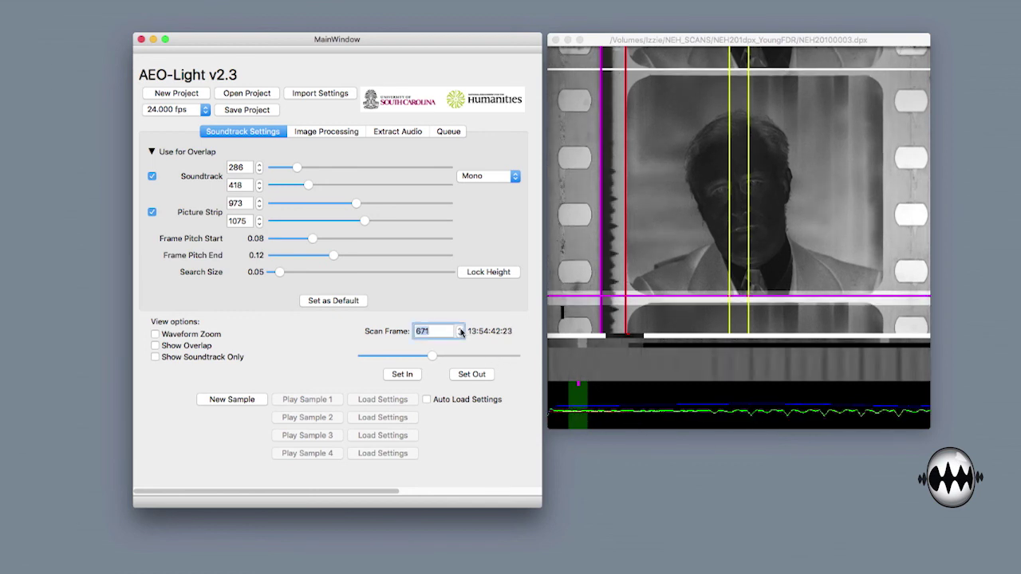
pyautogui.doubleClick(460, 330)
pyautogui.doubleClick(460, 330)
pyautogui.doubleClick(460, 329)
pyautogui.click(460, 329)
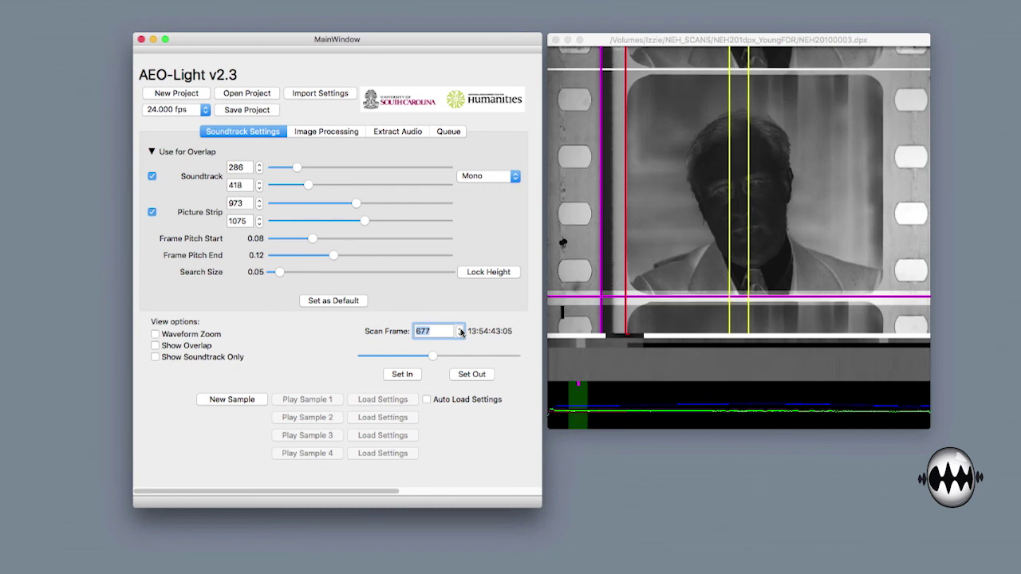
pyautogui.click(460, 329)
pyautogui.doubleClick(460, 330)
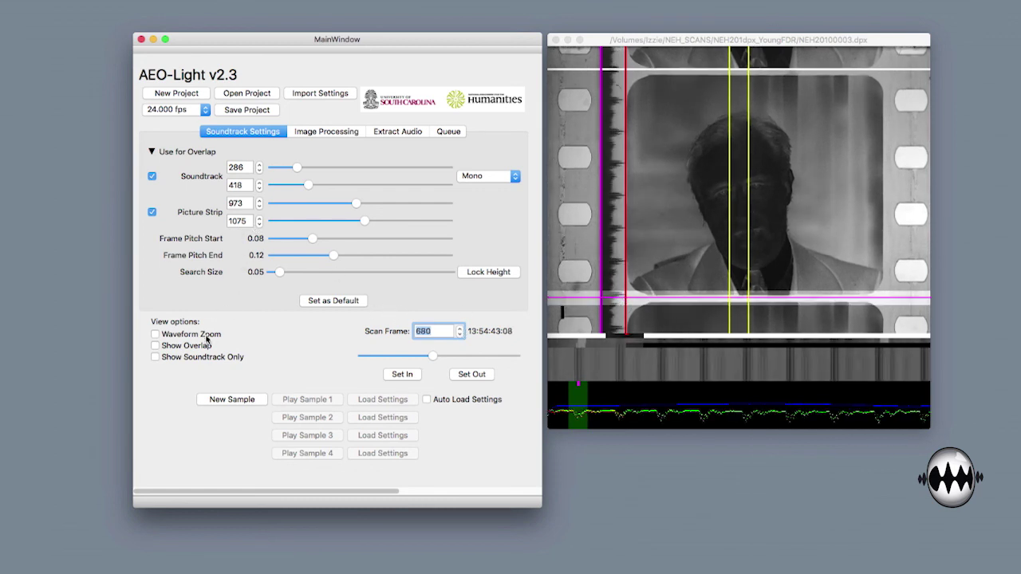
pyautogui.click(157, 358)
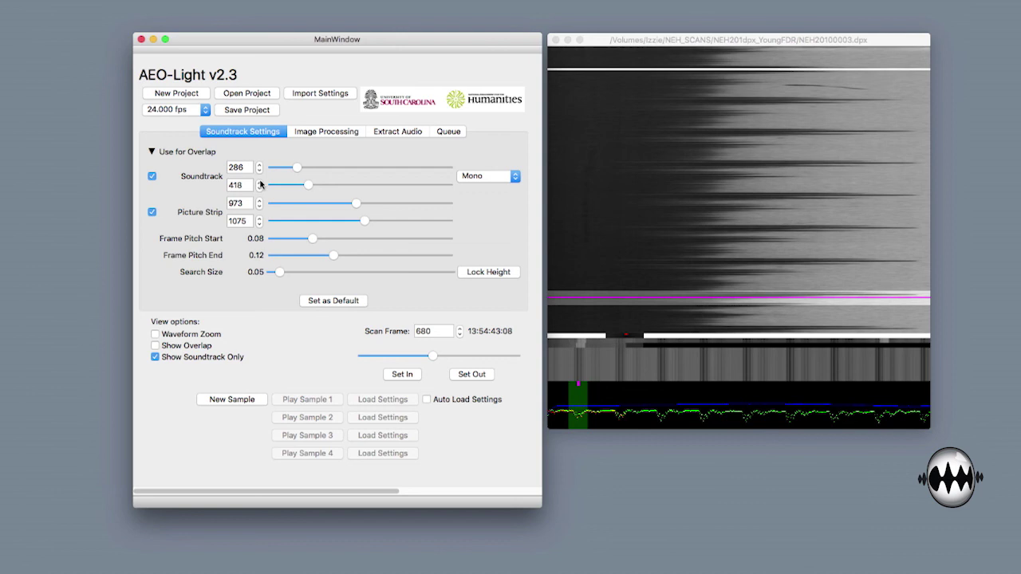
# Fix the soundtrack's right bound at 420 by typing it after overshooting to 461.
pyautogui.click(260, 183)
pyautogui.click(260, 183)
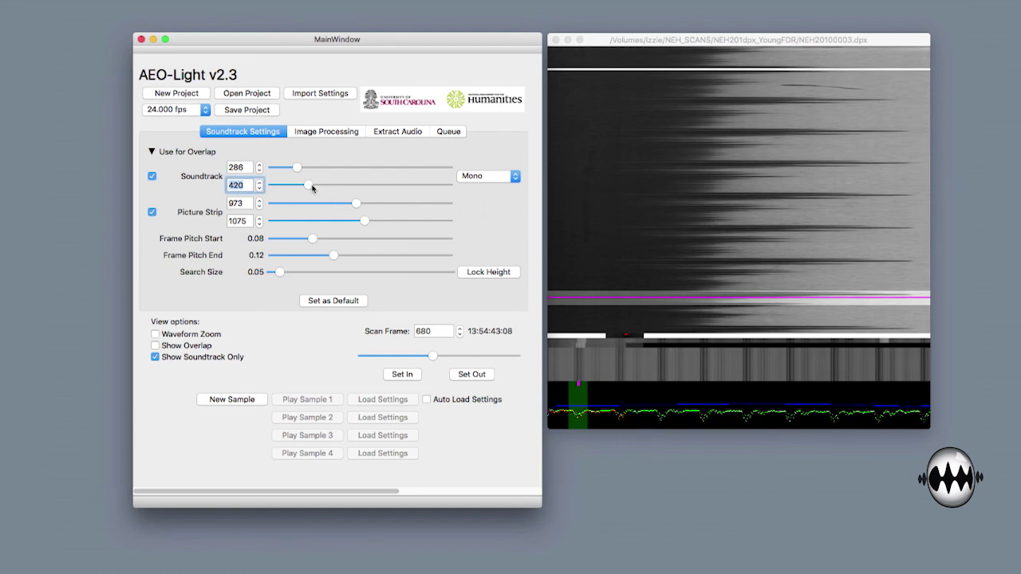
pyautogui.moveTo(310, 187); pyautogui.dragTo(312, 187)
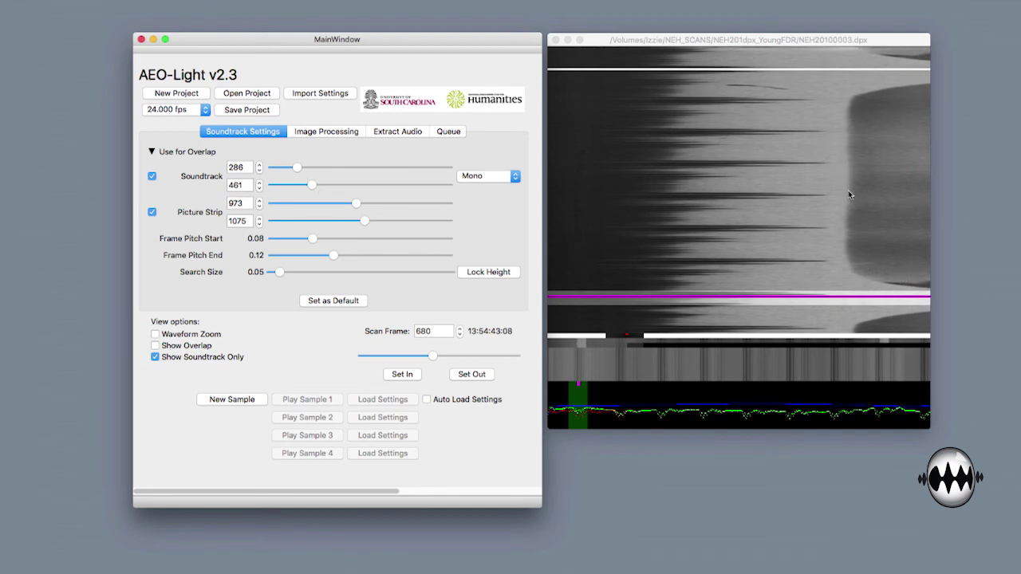
pyautogui.doubleClick(235, 185)
pyautogui.write('420')
pyautogui.press('Tab')
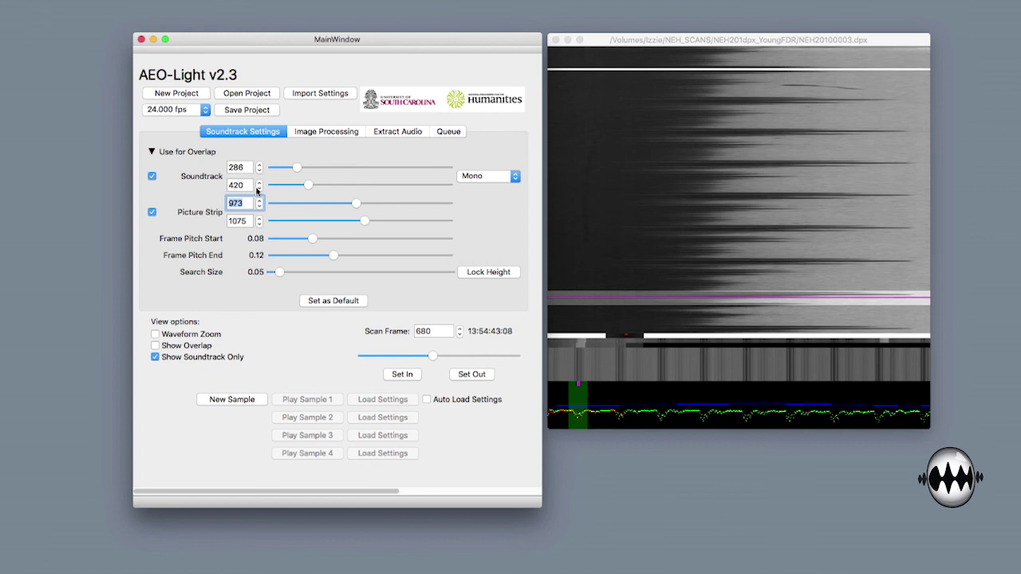
# In full-frame view, mark frame 680 as the In point and extract a new sound sample.
pyautogui.click(154, 358)
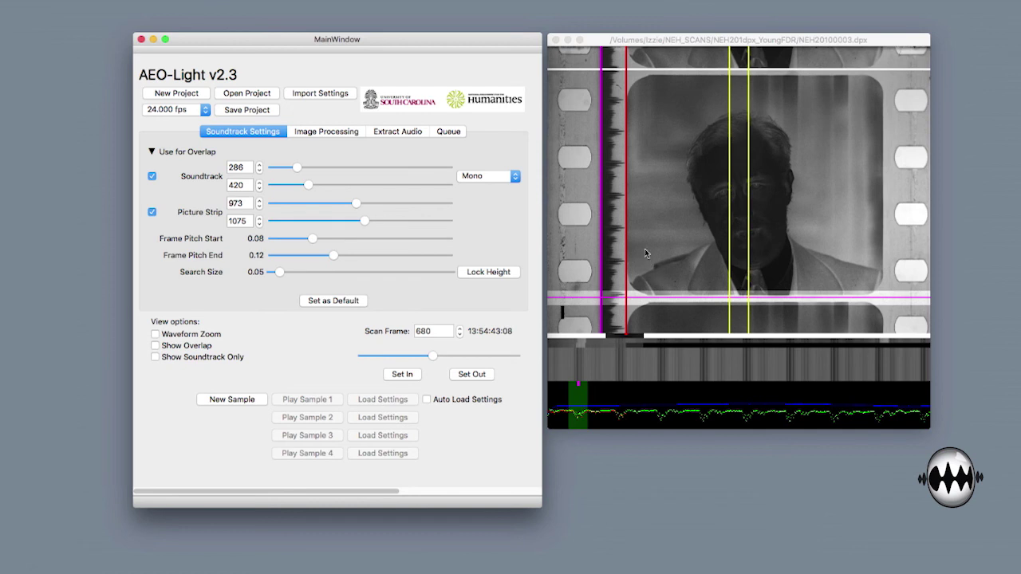
pyautogui.click(409, 374)
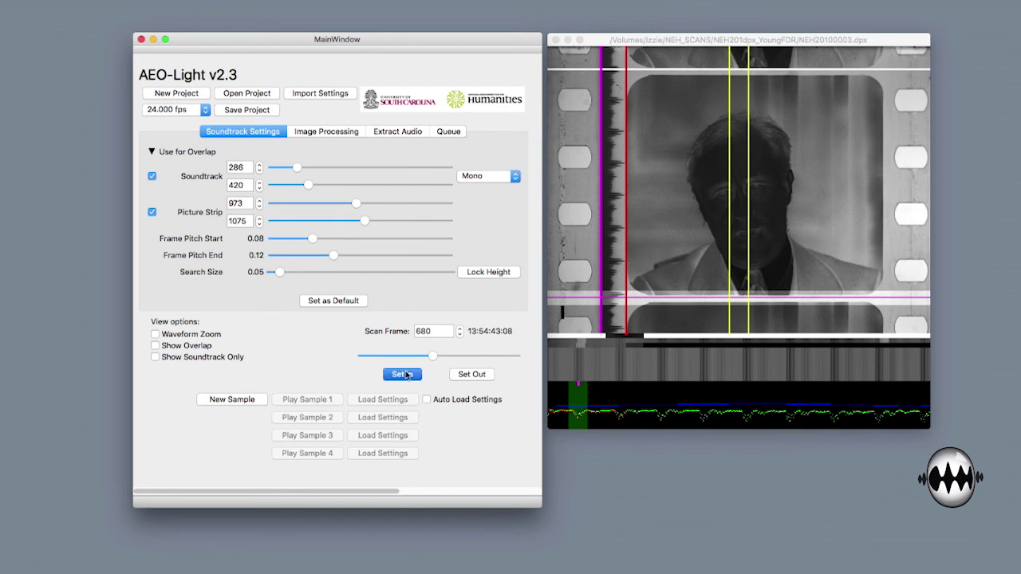
pyautogui.click(242, 401)
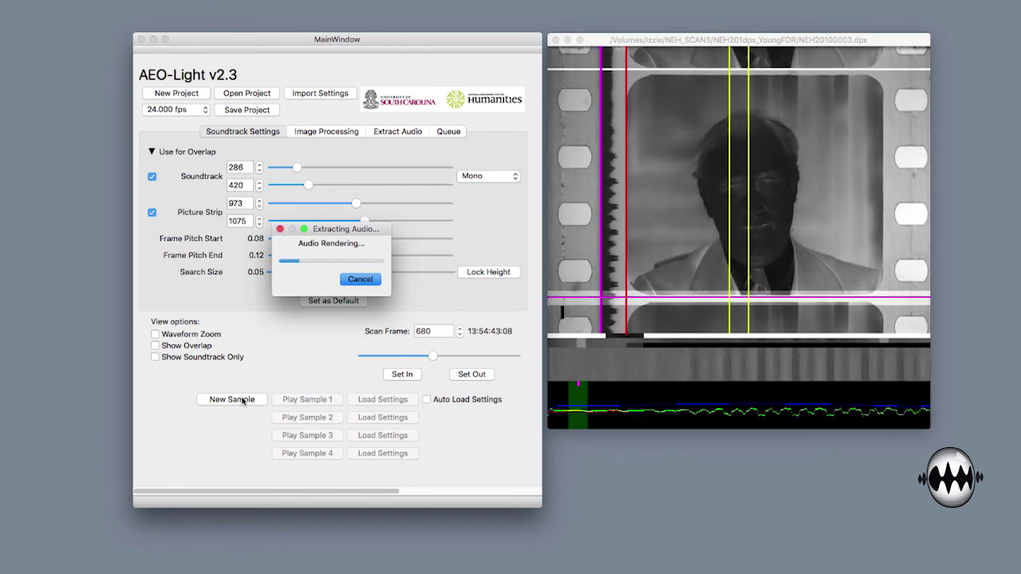